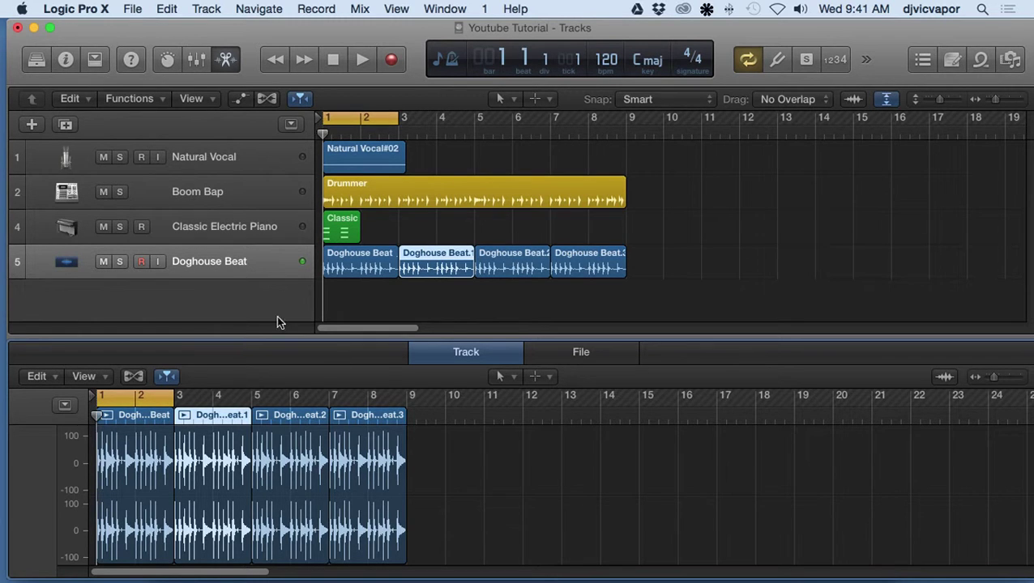
Drag the editor divider to the bottom so only the Tracks area shows, with taller rows
left_click_drag(389, 336, 382, 561)
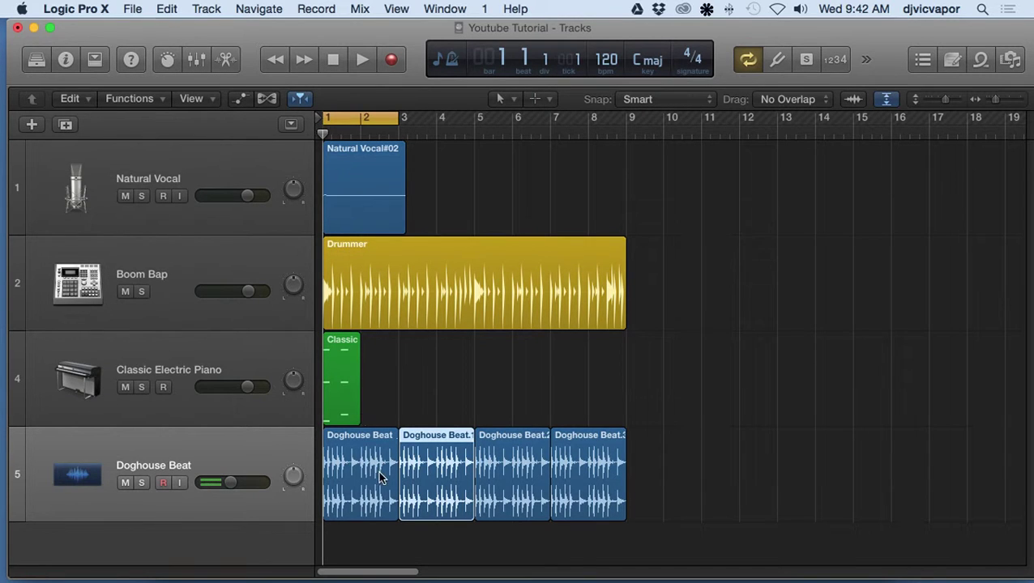
Open Doghouse Beat in the audio editor, solo it, and loop all four regions through bar 9
double_click(418, 440)
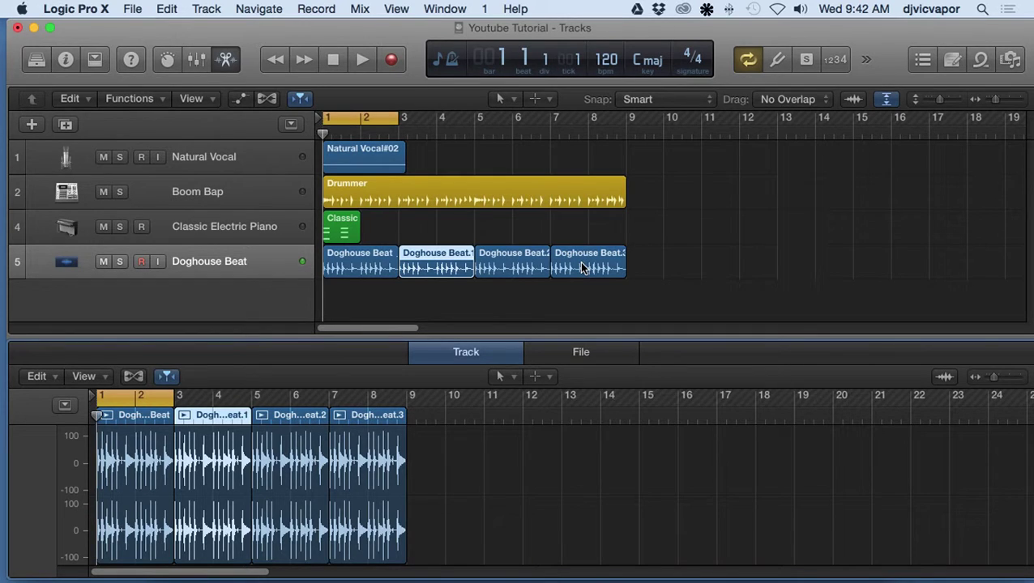
left_click(120, 262)
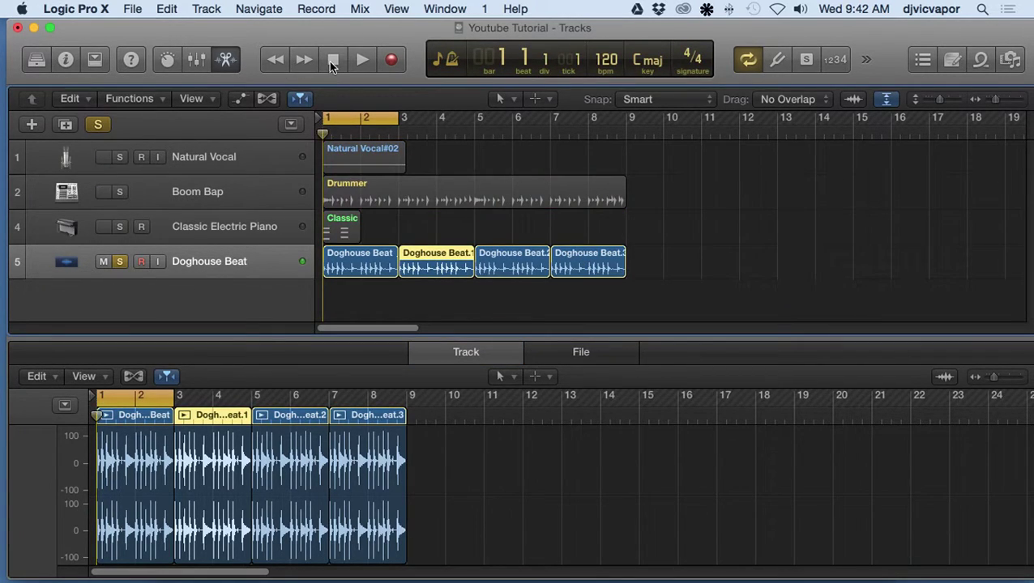
left_click(359, 60)
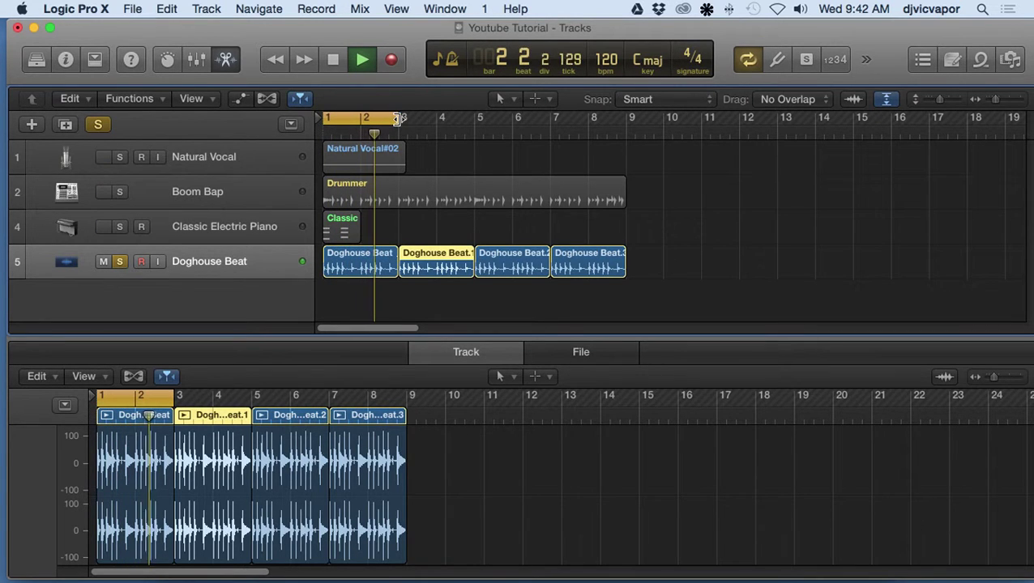
left_click_drag(392, 118, 624, 129)
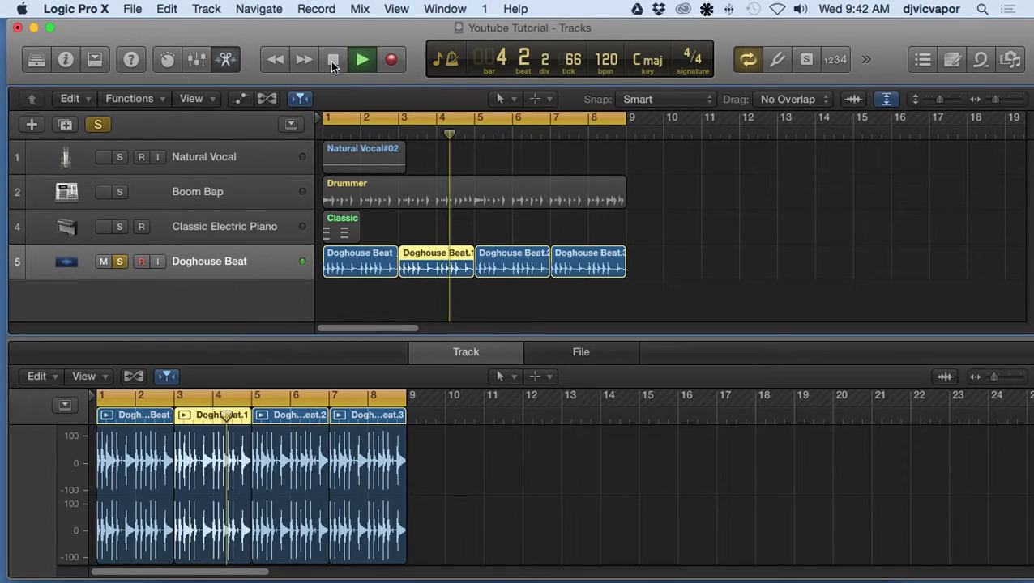
left_click(333, 59)
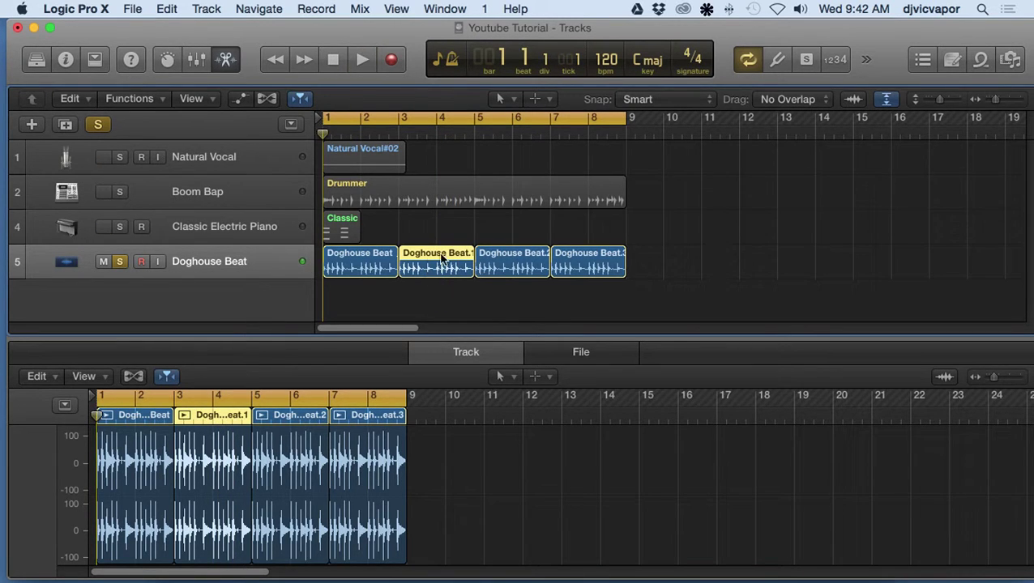
Move Doghouse Beat.2 to bar 5, compare File and Track views, and show the audio file list
left_click_drag(477, 253, 552, 268)
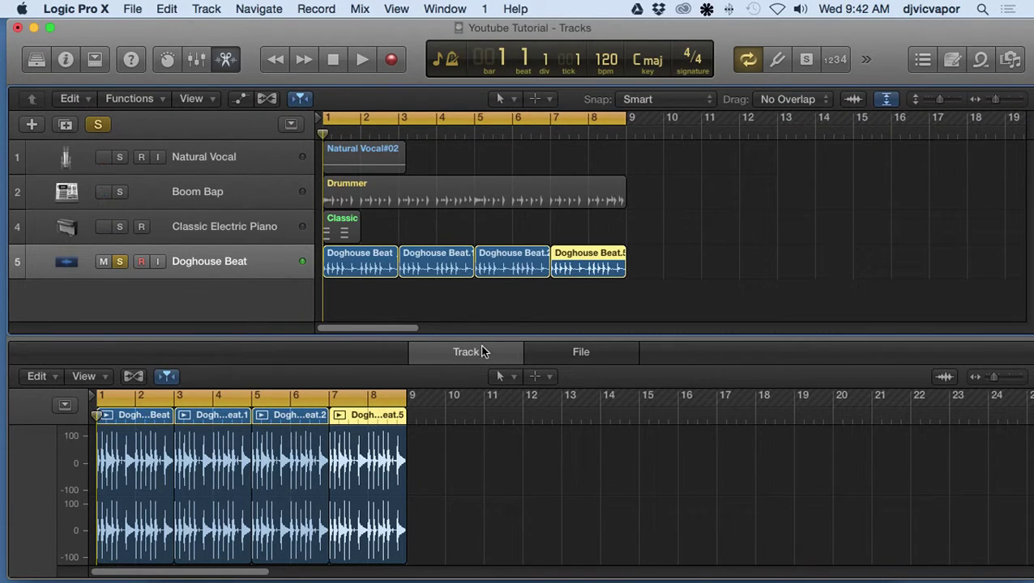
left_click(546, 353)
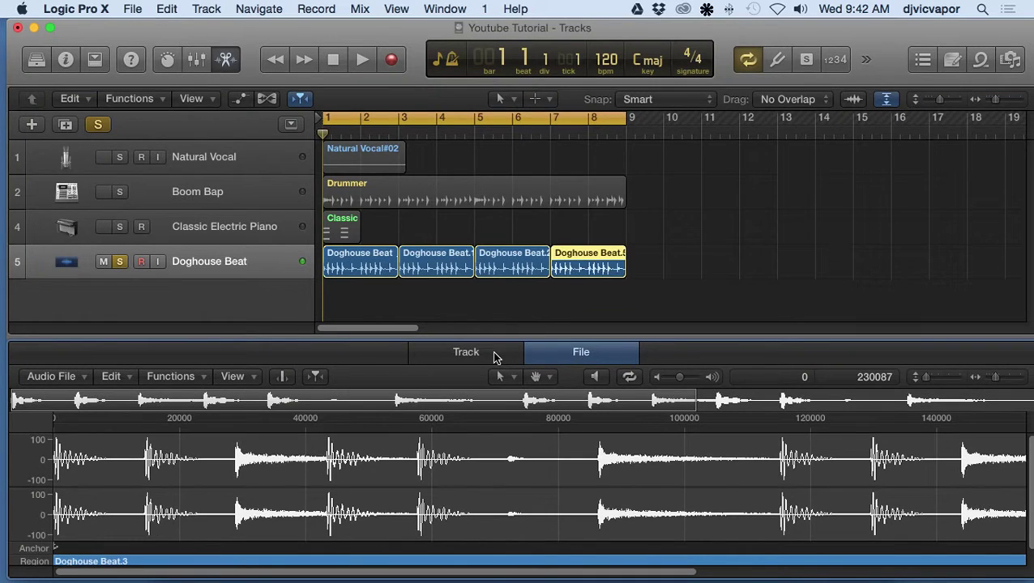
left_click(495, 357)
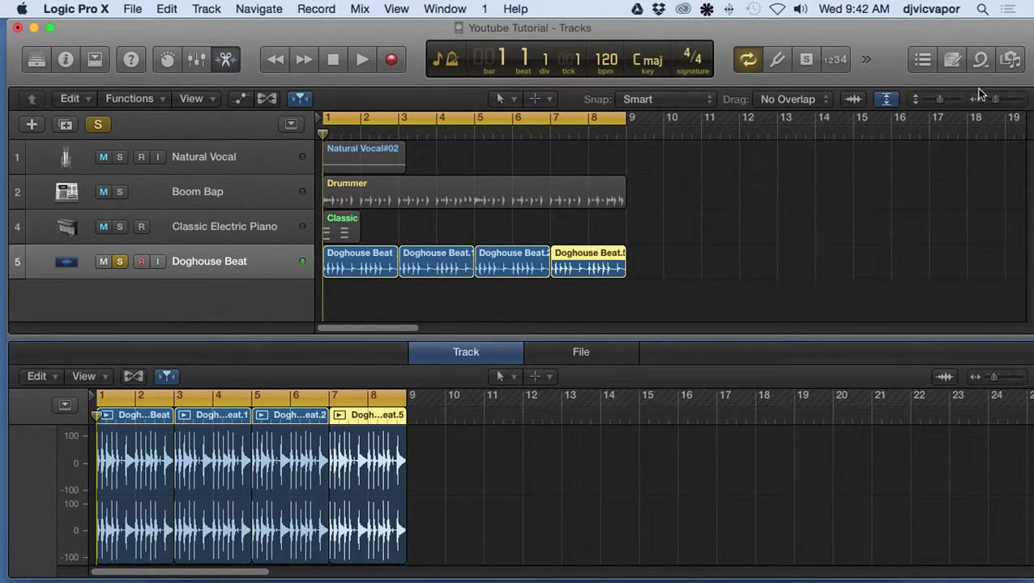
left_click(1010, 63)
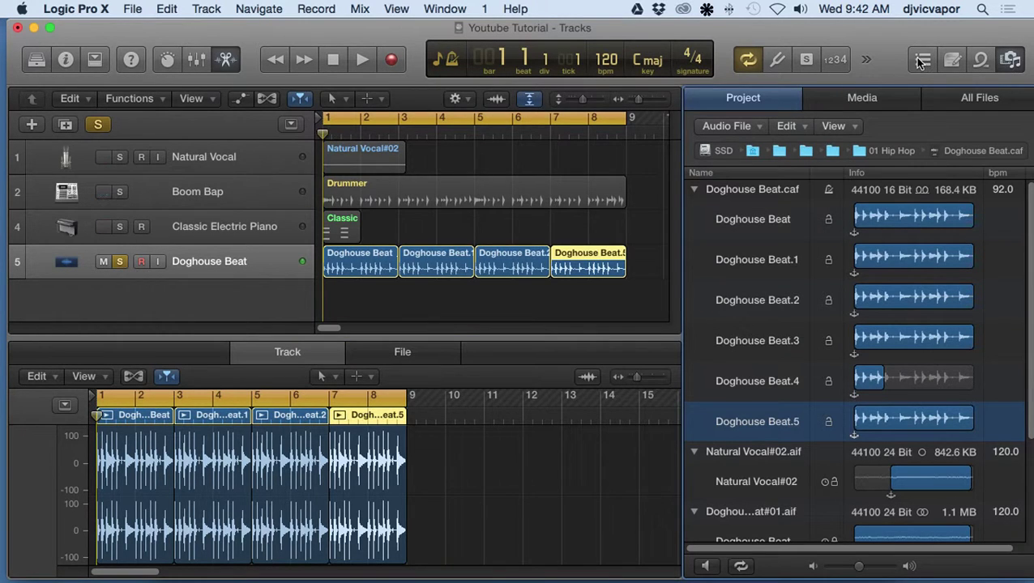
left_click(1010, 63)
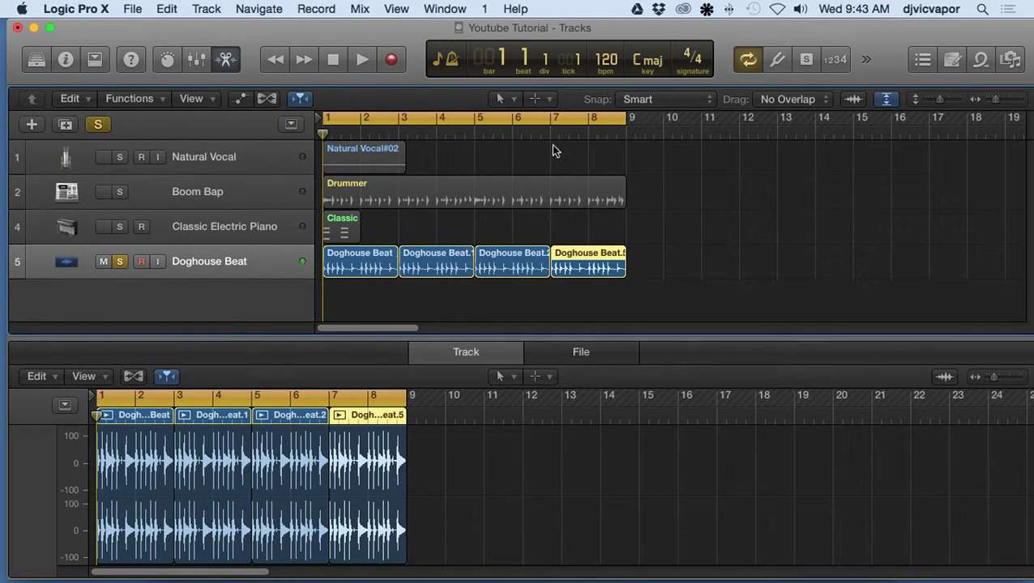
left_click(514, 100)
left_click(517, 99)
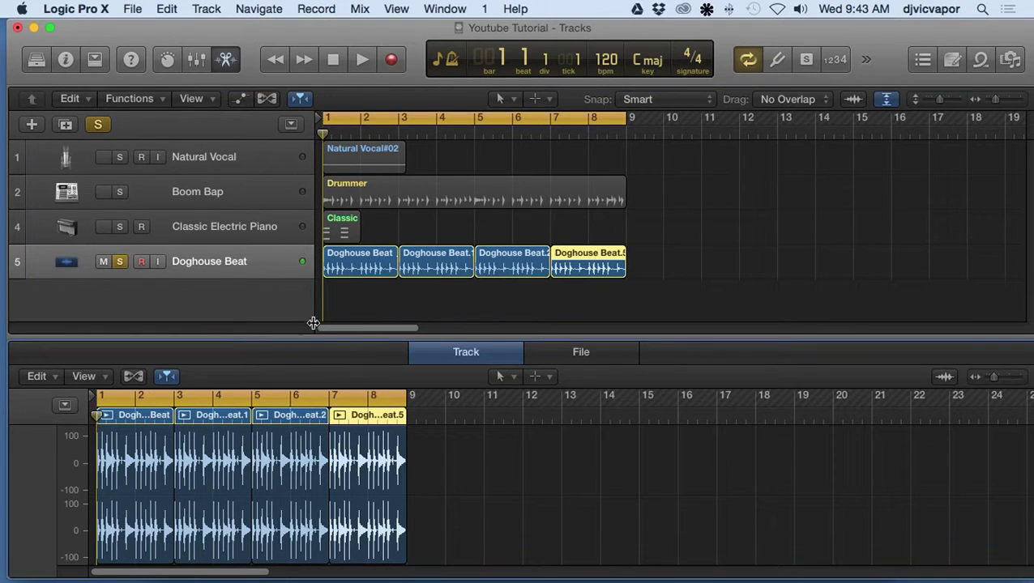
left_click(268, 351)
left_click(255, 315)
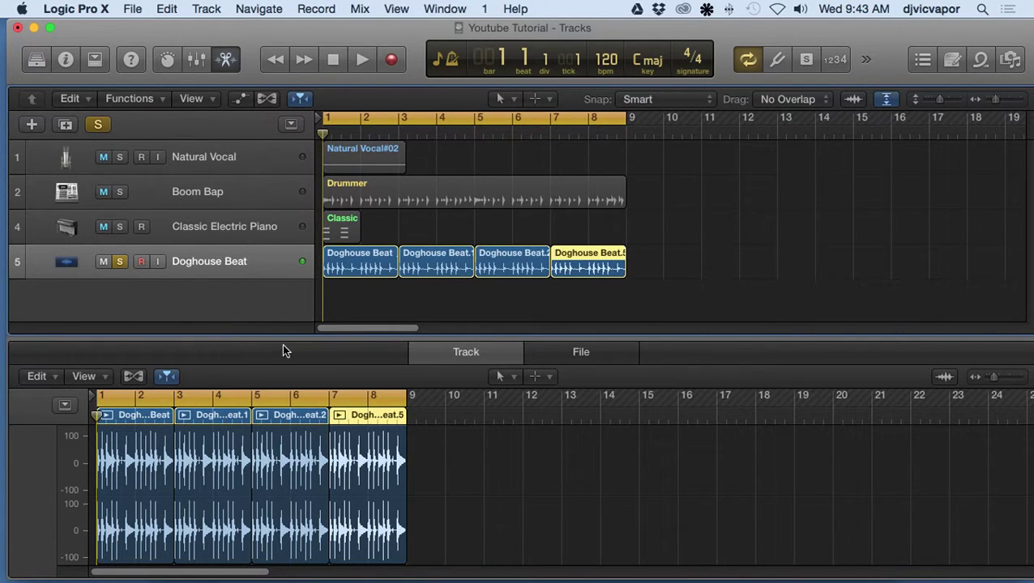
Deselect Doghouse Beat.5 and zoom the audio editor in three levels horizontally with Cmd+Right
left_click(506, 475)
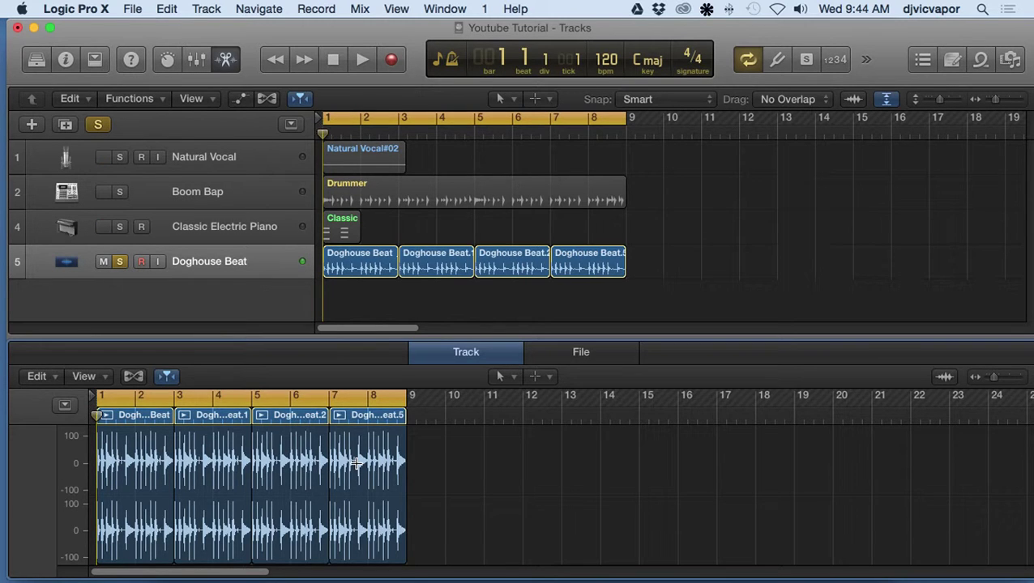
key("super+Right")
key("super+Right")
key("super+Right")
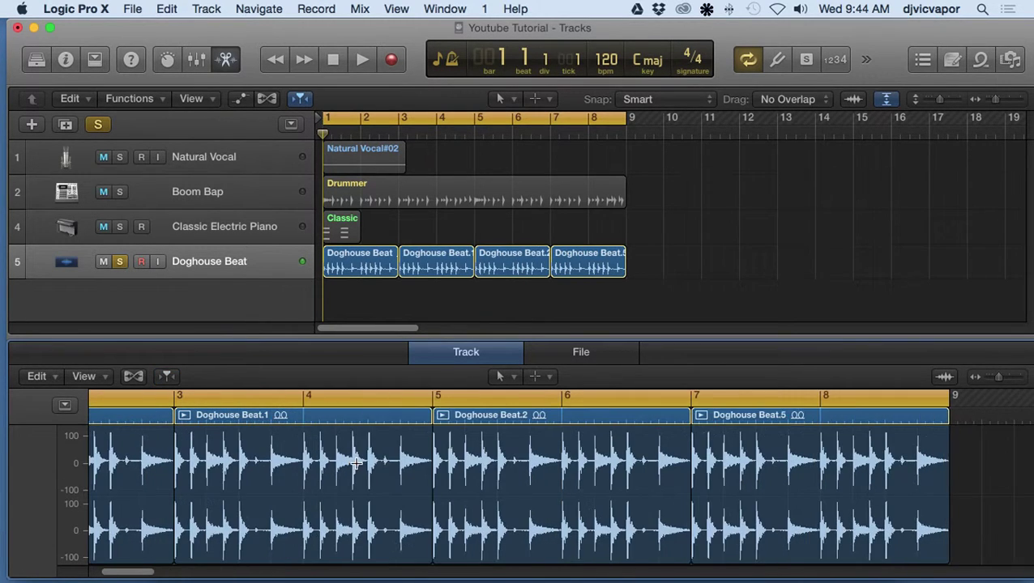
key("super+Right")
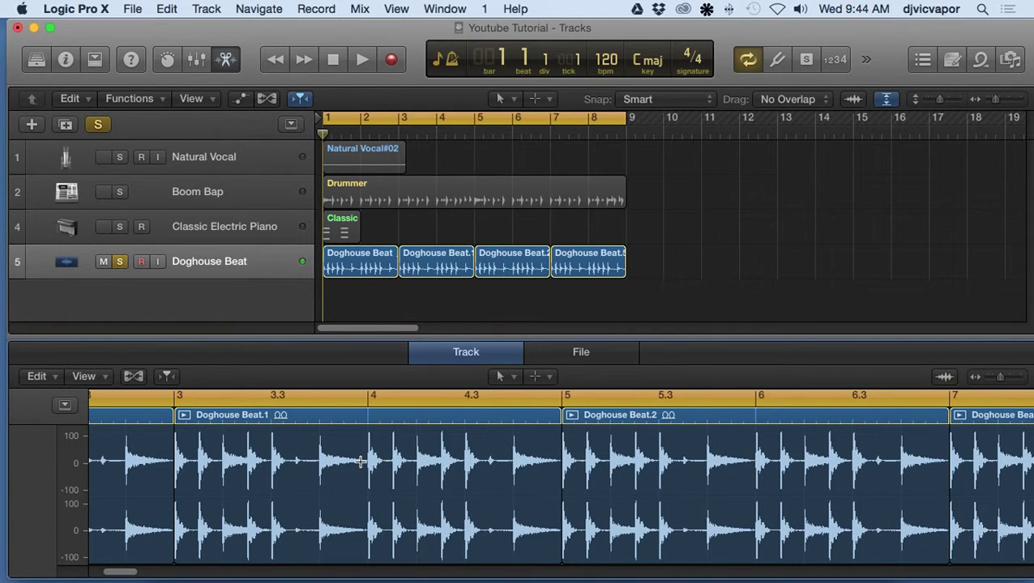
key("super+Right")
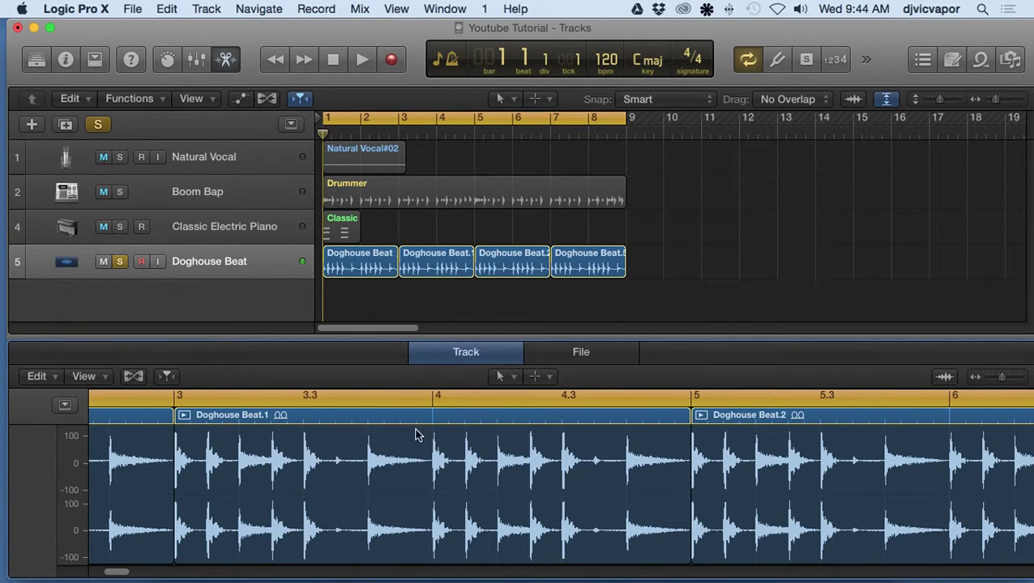
left_click(409, 468)
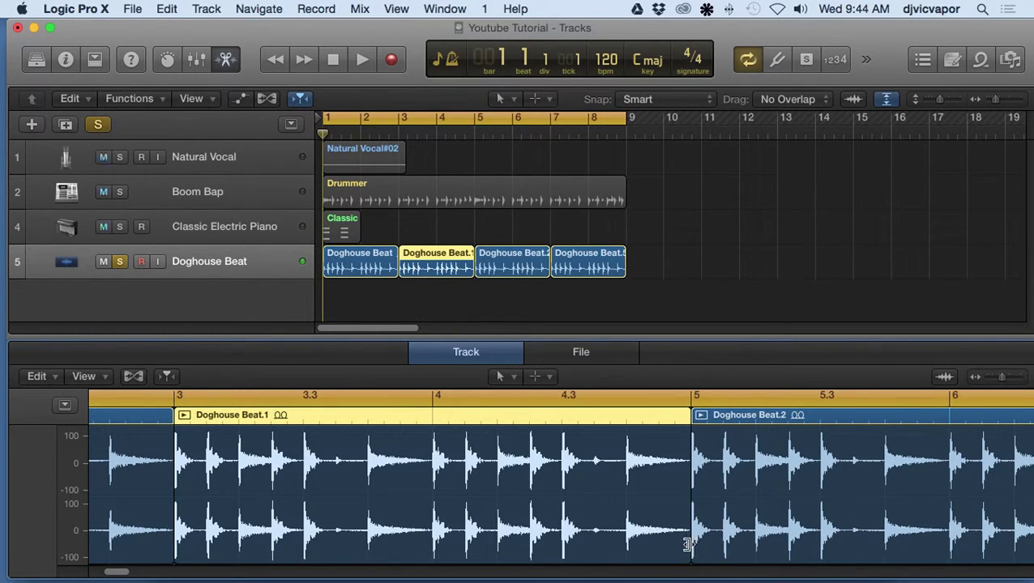
left_click_drag(688, 545, 567, 554)
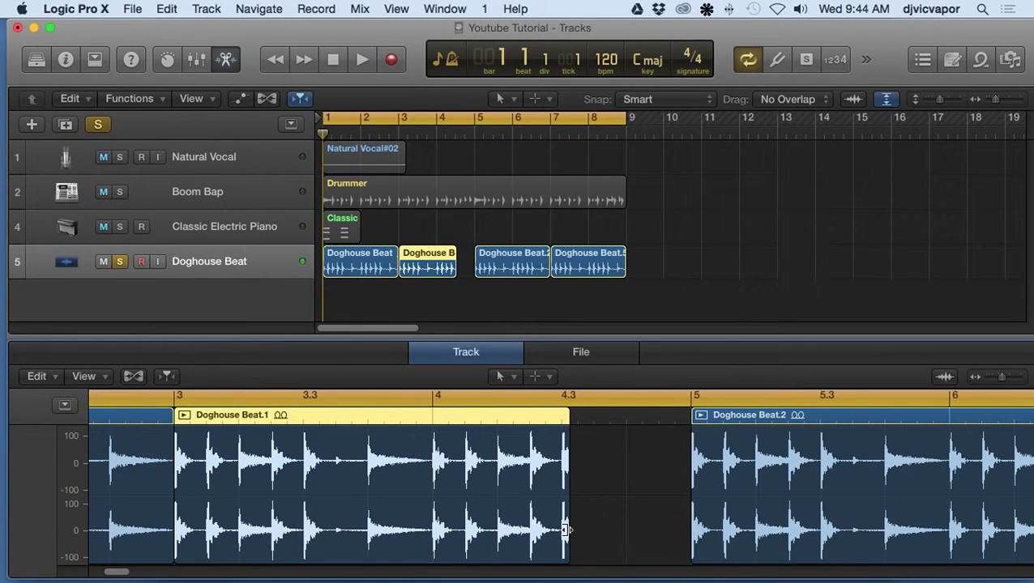
left_click_drag(563, 528, 692, 528)
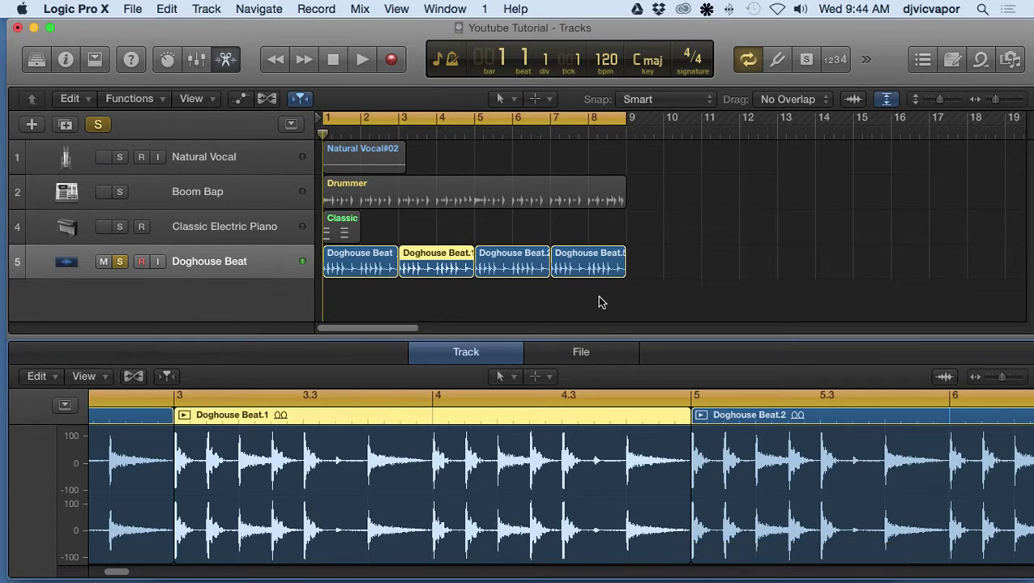
Show Doghouse Beat.1's full audio file in File mode, resize the editor, and toggle the audio file list
left_click(571, 354)
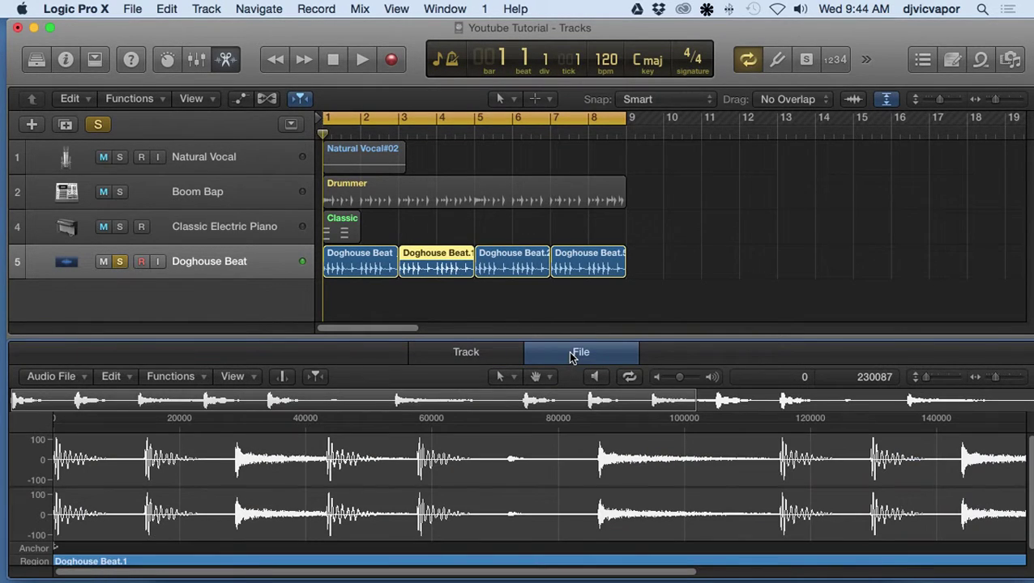
left_click_drag(569, 333, 575, 287)
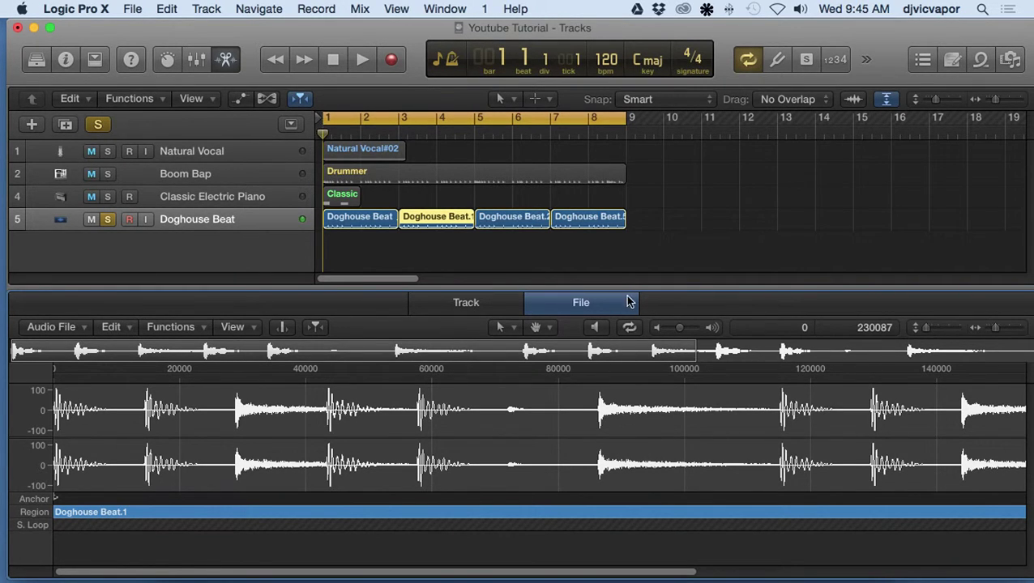
left_click_drag(628, 289, 622, 330)
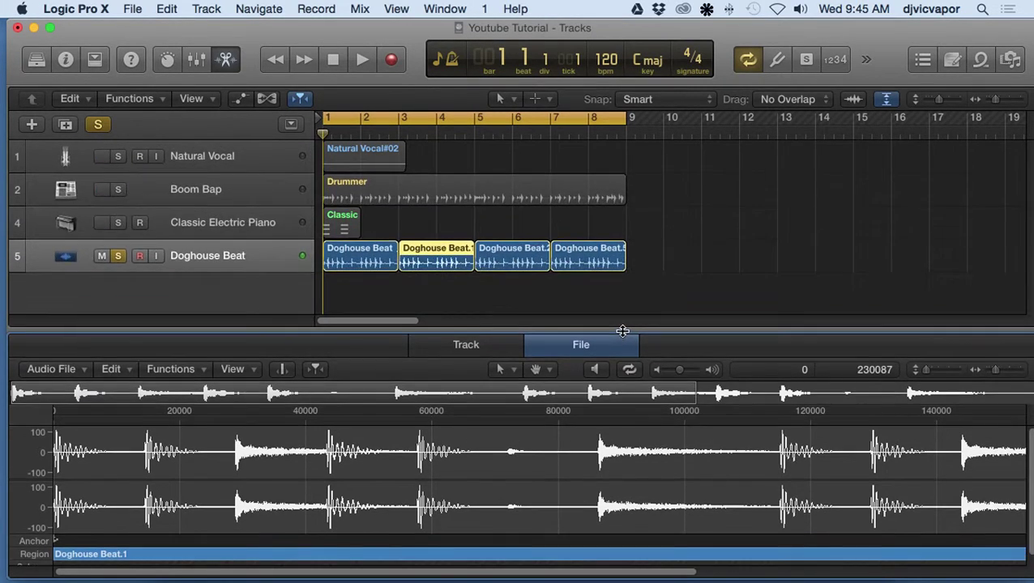
left_click(1008, 61)
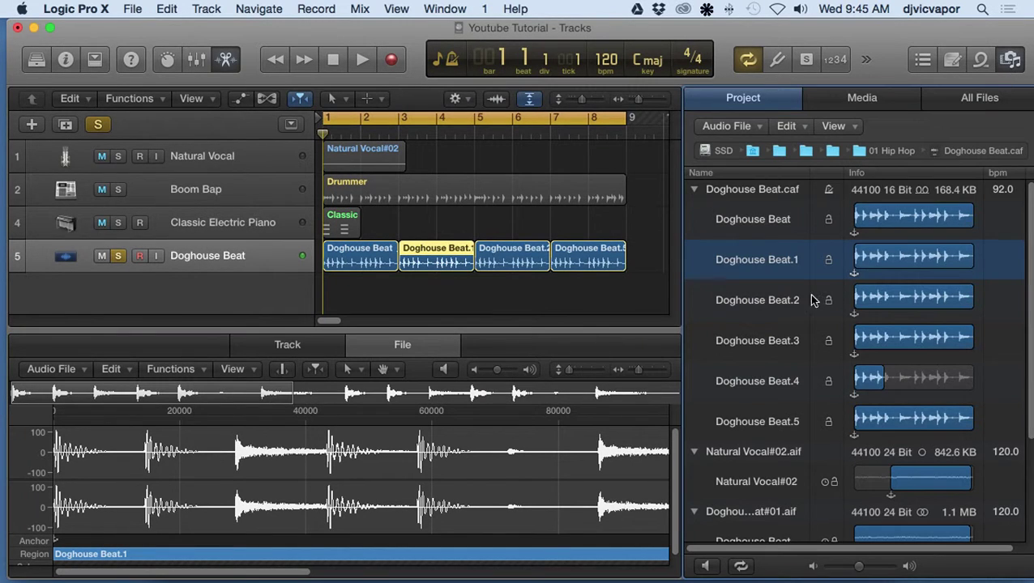
left_click(1010, 63)
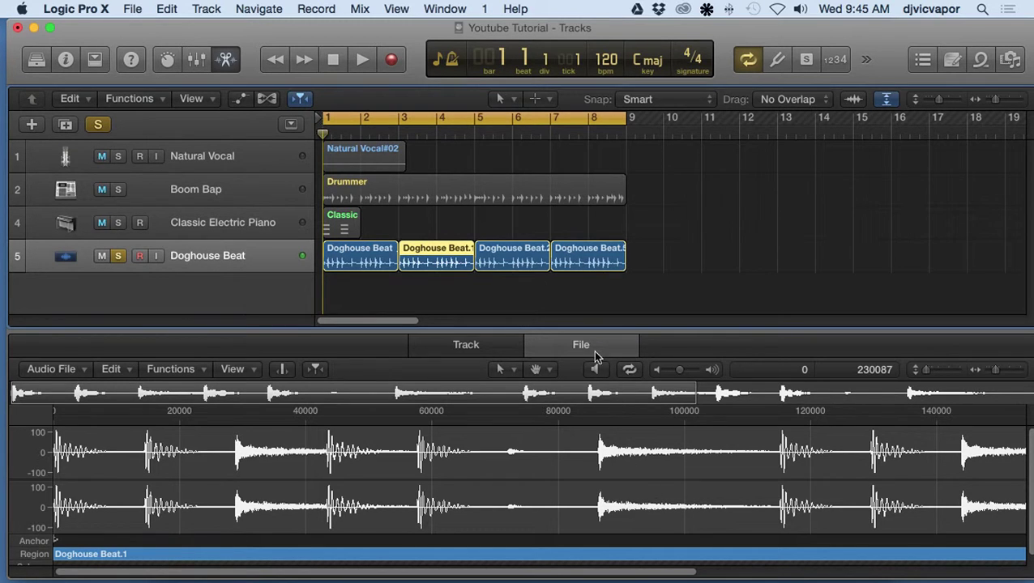
Select the Doghouse Beat regions right to left, ending on the first, and compare Track and File views
left_click(578, 265)
left_click(534, 262)
left_click(447, 261)
left_click(372, 265)
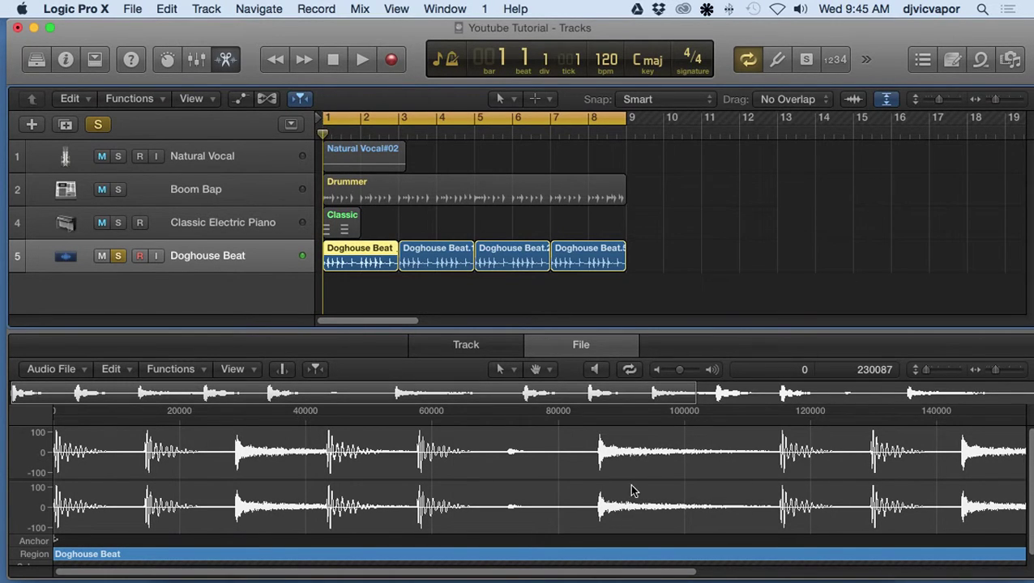
left_click(500, 353)
left_click(565, 355)
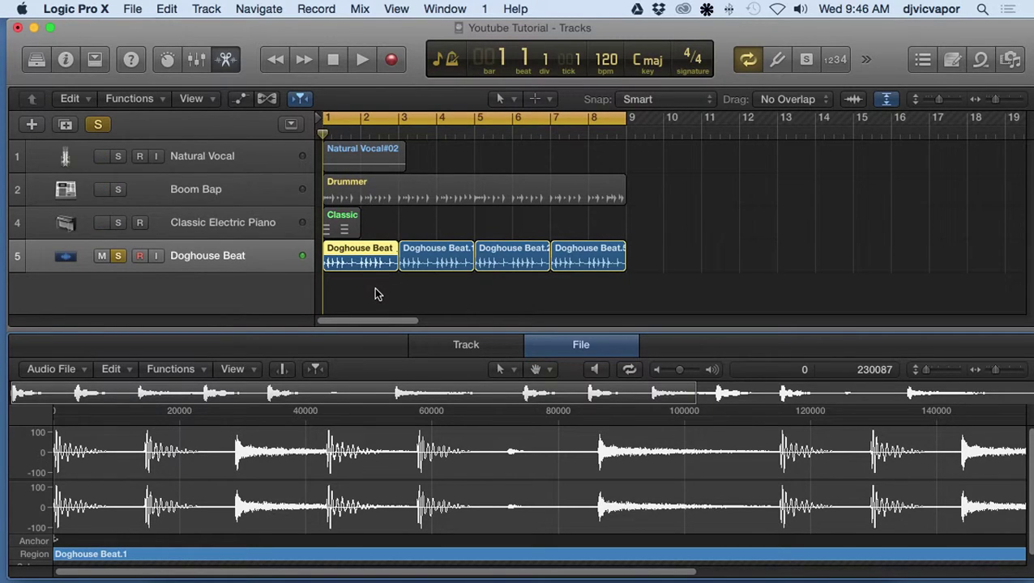
Return to Track mode, then shorten the first Doghouse Beat region to 2.3 and extend it back to bar 3
left_click(455, 346)
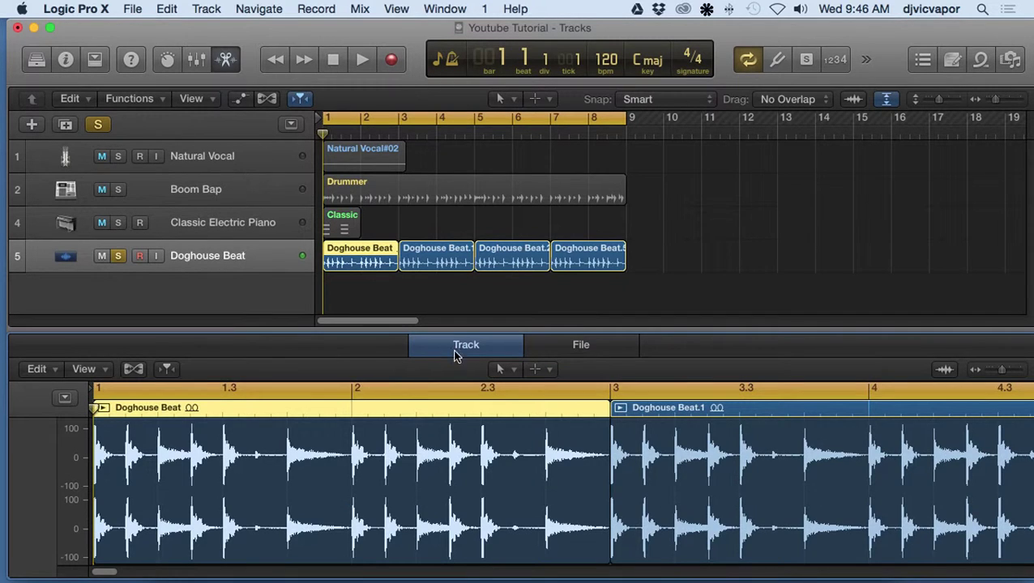
left_click(559, 355)
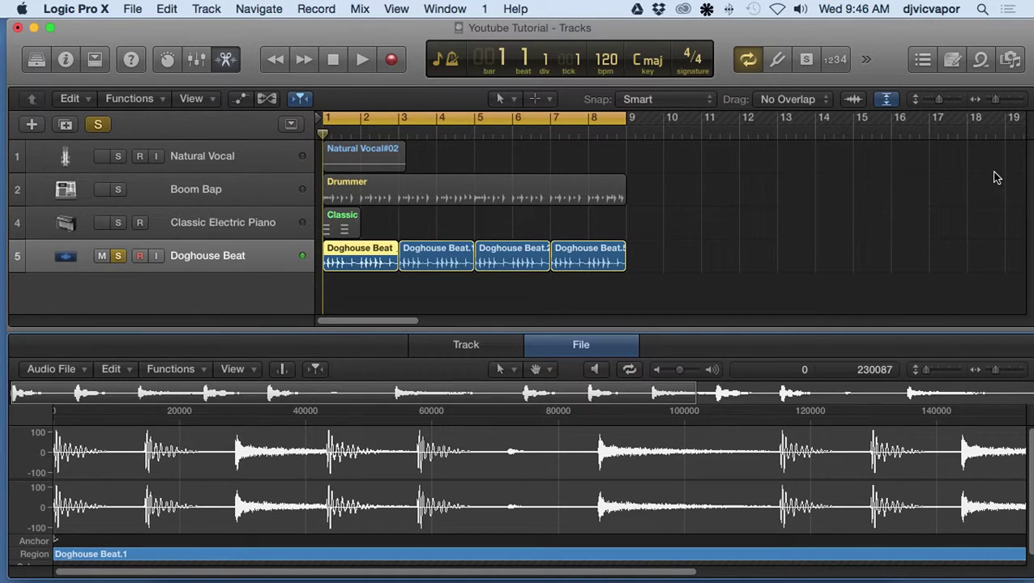
left_click(466, 345)
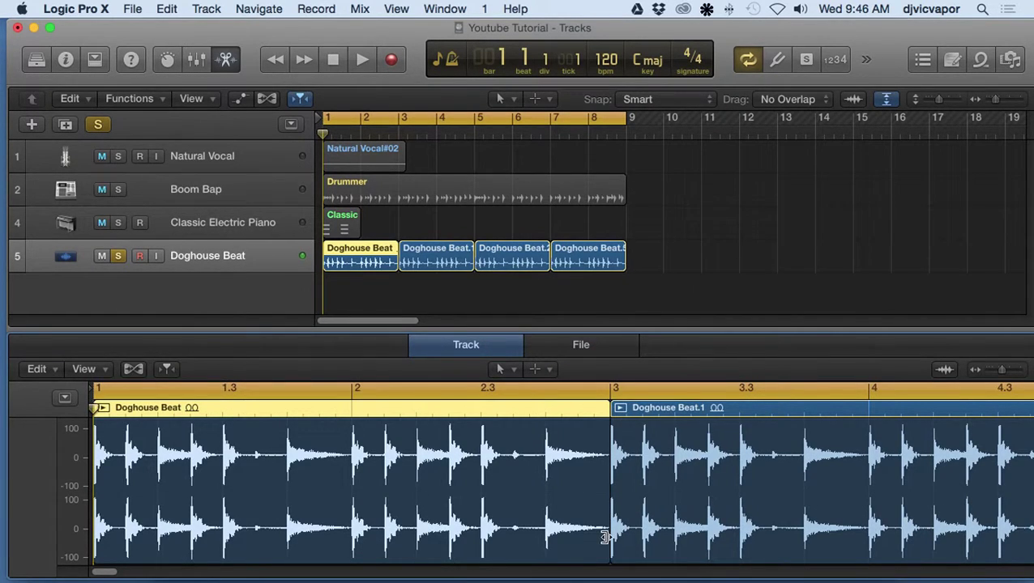
left_click_drag(604, 537, 480, 543)
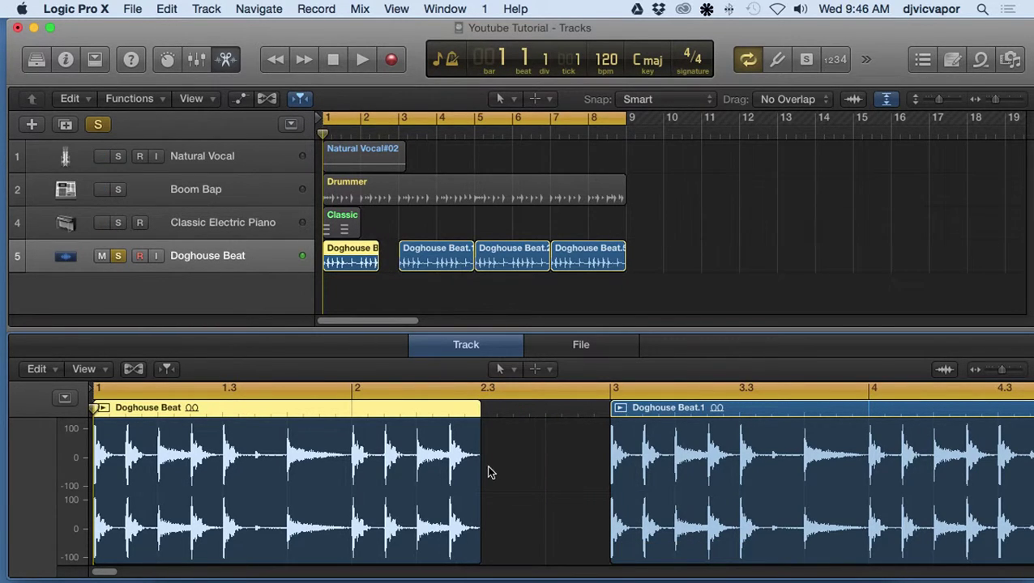
left_click_drag(478, 519, 613, 522)
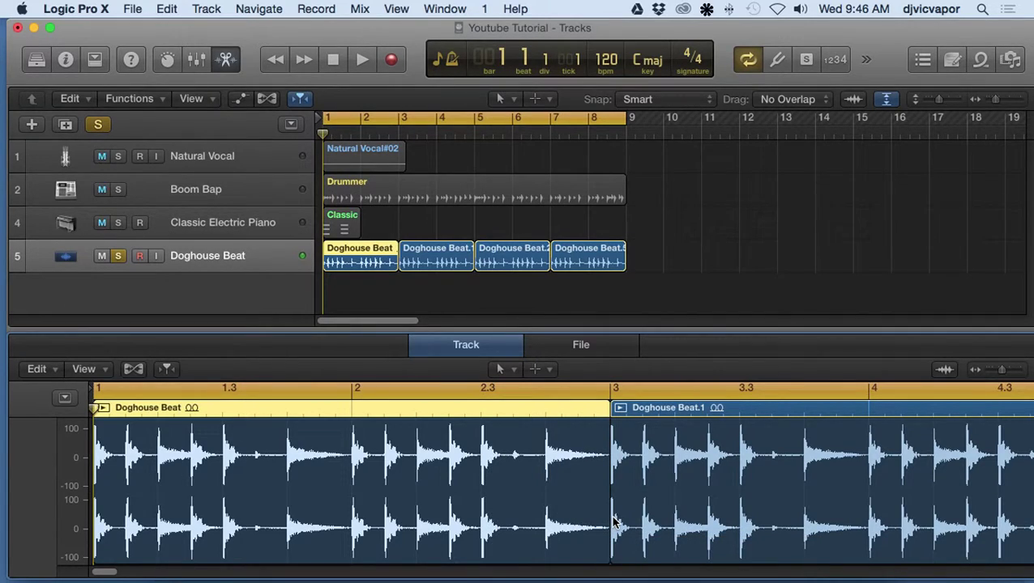